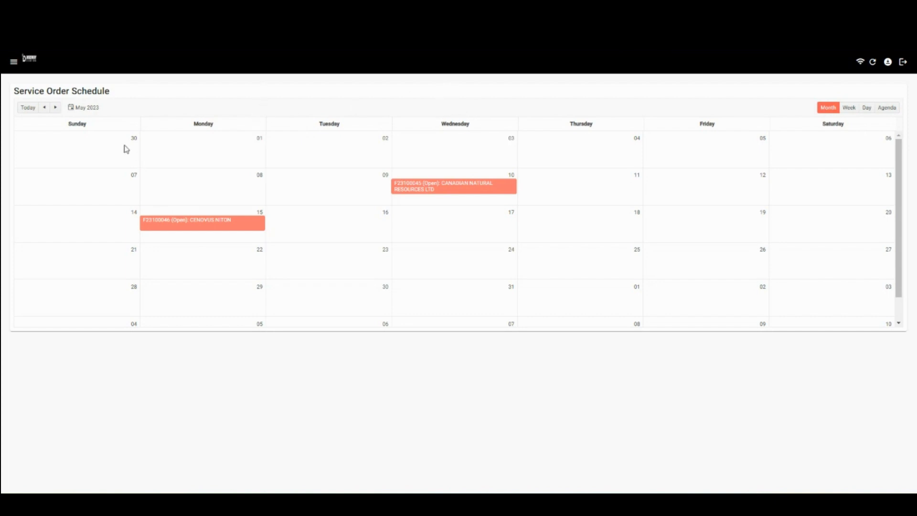
- Open the CENOVUS NITON service order and review its job information, special instructions, driving directions and location
click(13, 62)
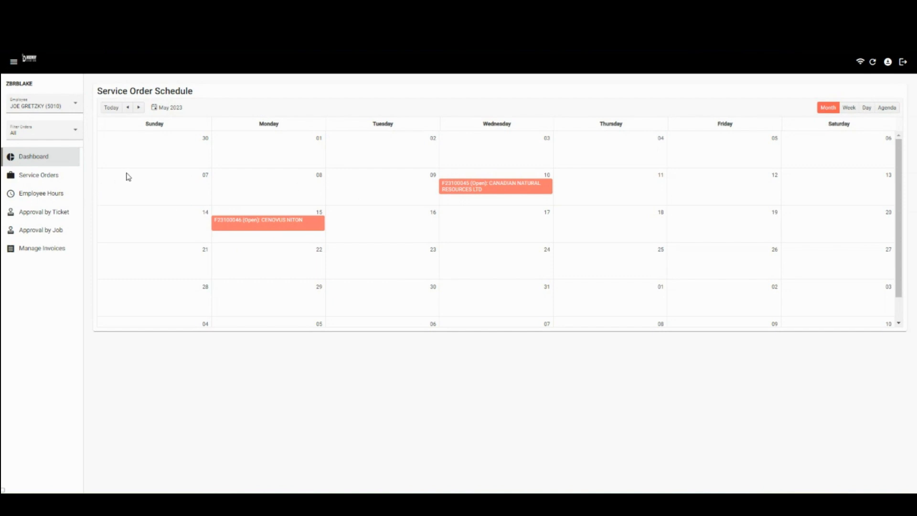
click(44, 180)
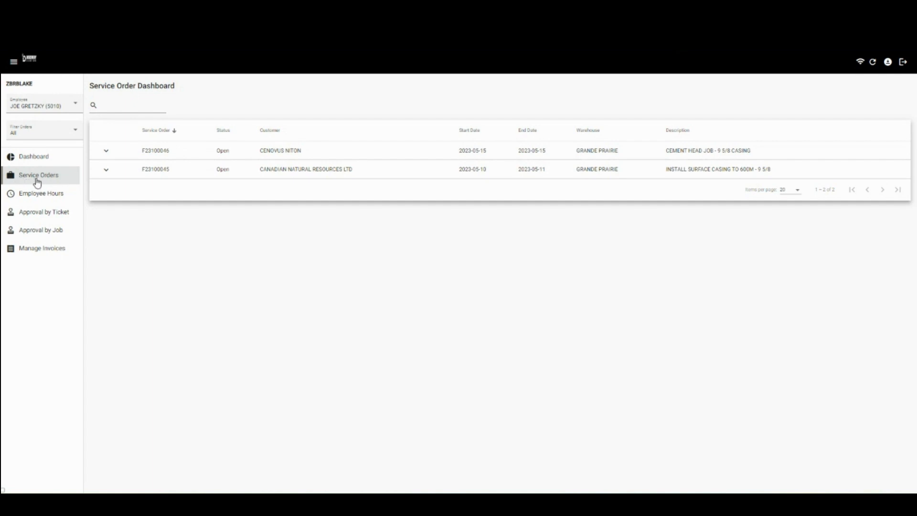
click(14, 62)
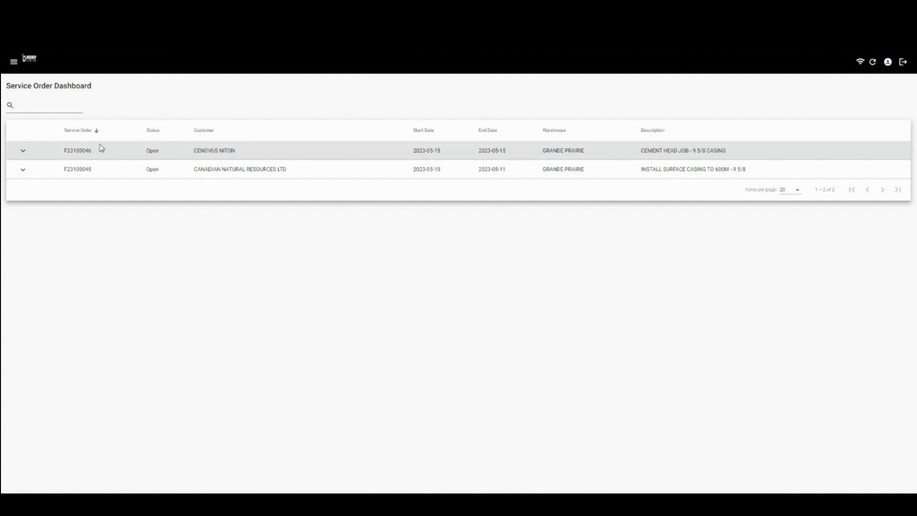
click(78, 151)
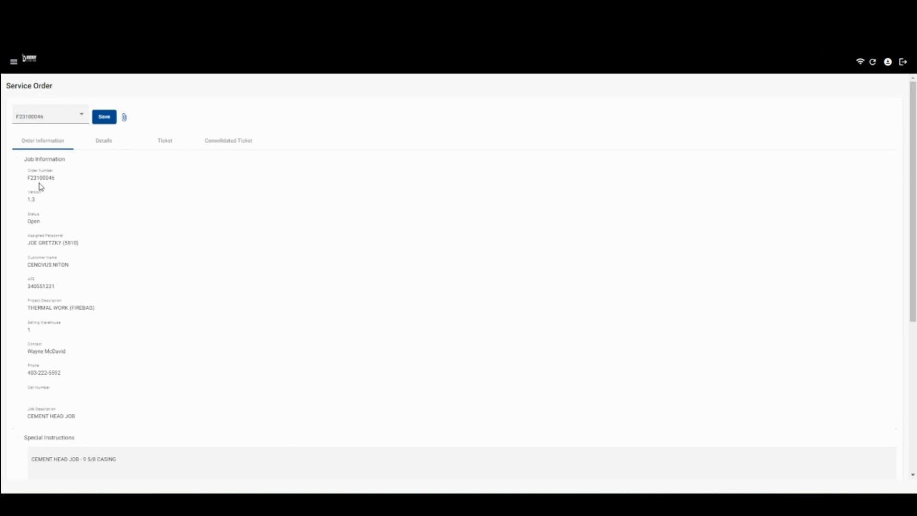
scroll(235, 223, down, 1)
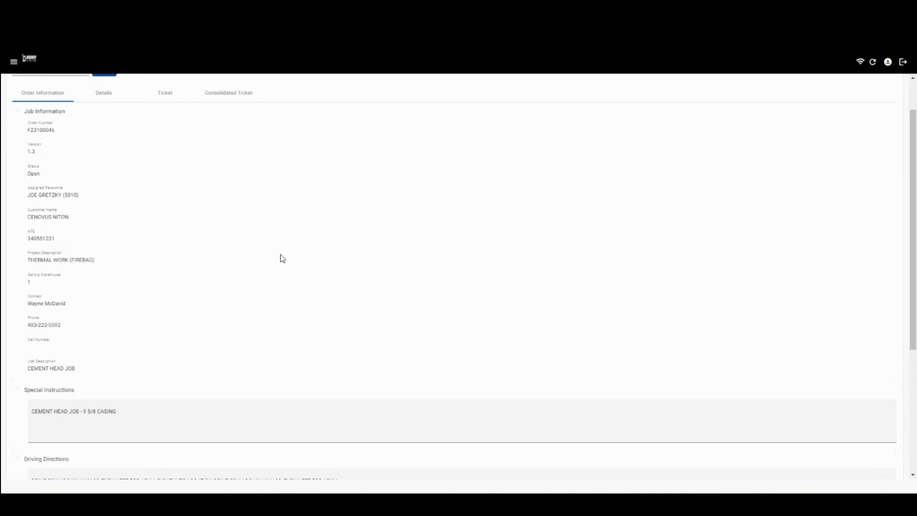
scroll(281, 273, down, 1)
scroll(267, 276, down, 2)
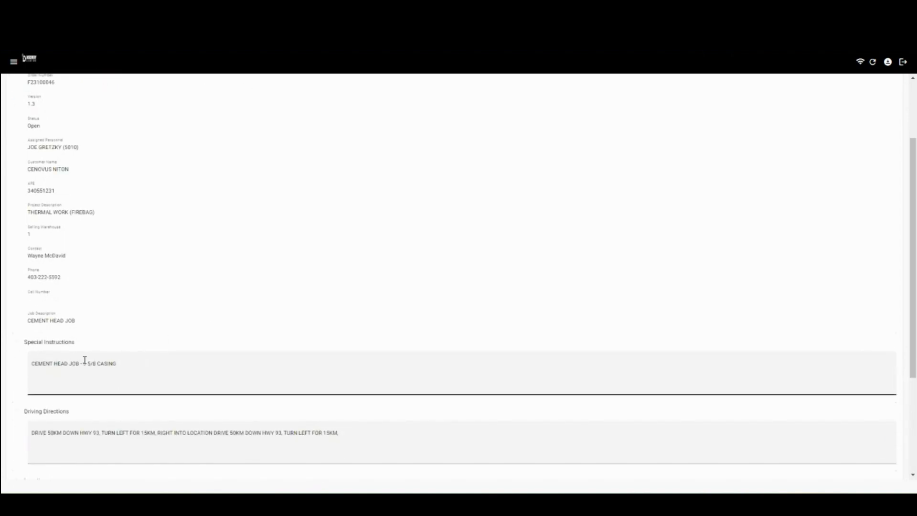
scroll(268, 363, down, 10)
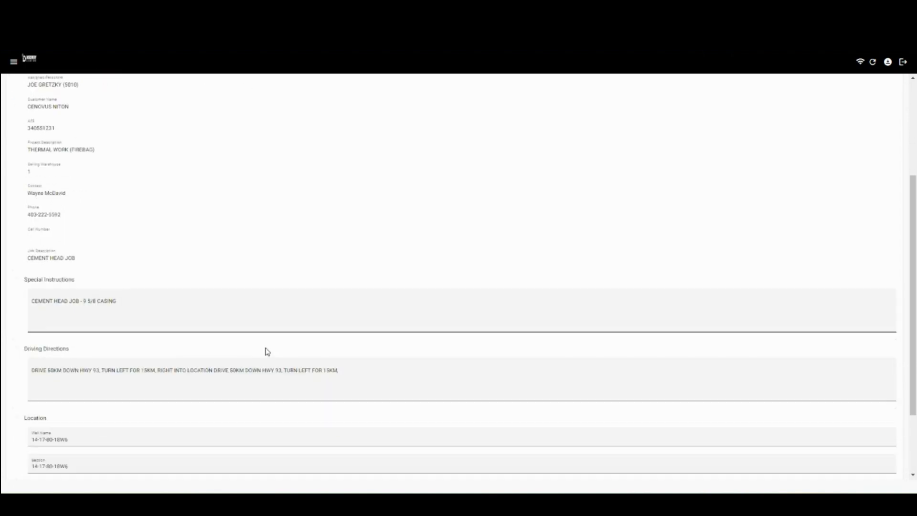
scroll(291, 193, up, 15)
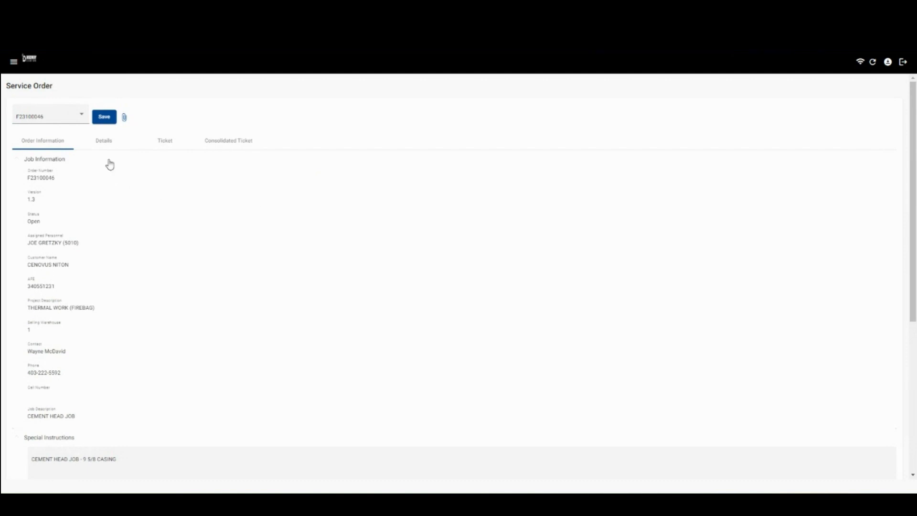
- In the details of Ticket 1, append "- RIGGED UP HEAD< PRESSURE TESTED AND DID THE CEMENT JOB" to the job summary
click(104, 144)
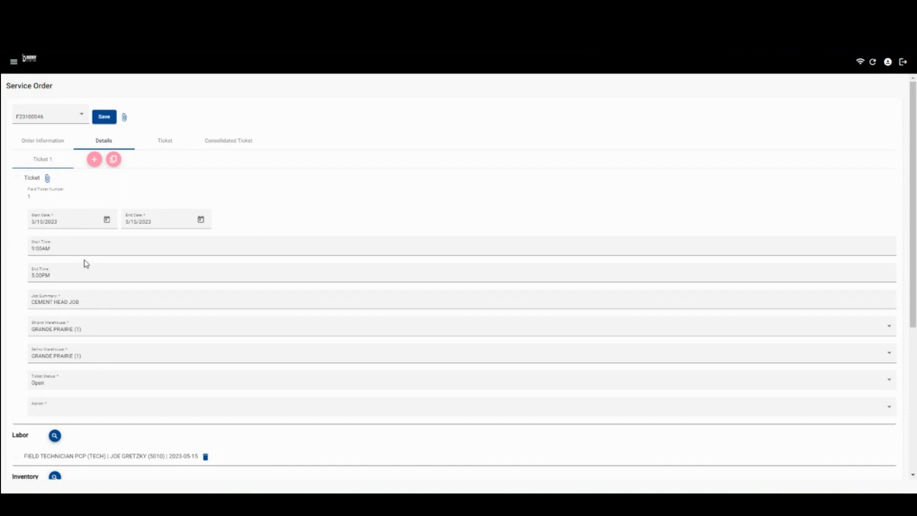
click(109, 303)
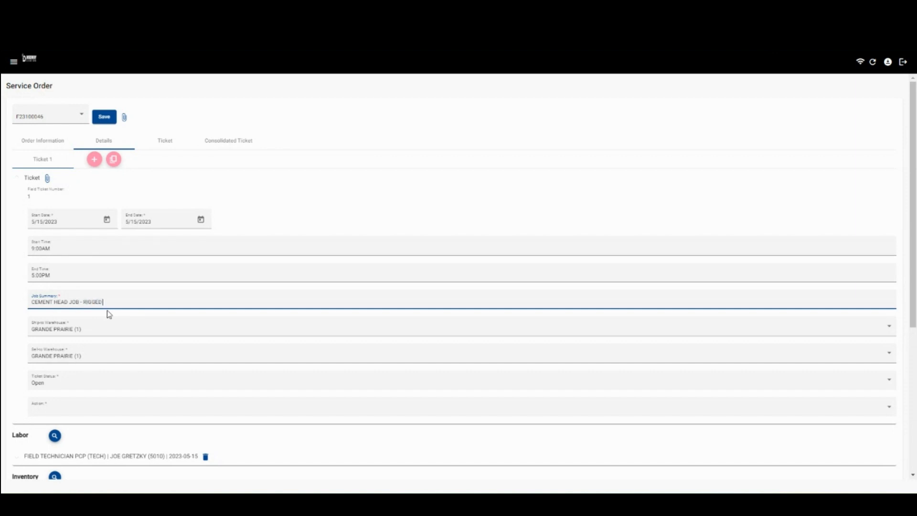
text(UP EAD)
key(BackSpace)
text(HEAD< PRESSURE TESTED AND DID THE CEMENT JOB)
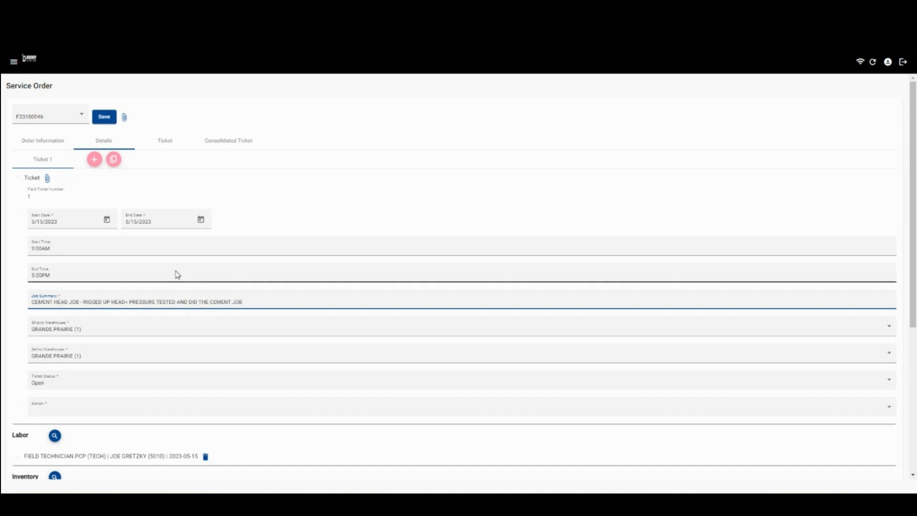
scroll(236, 292, down, 1)
scroll(236, 292, down, 1)
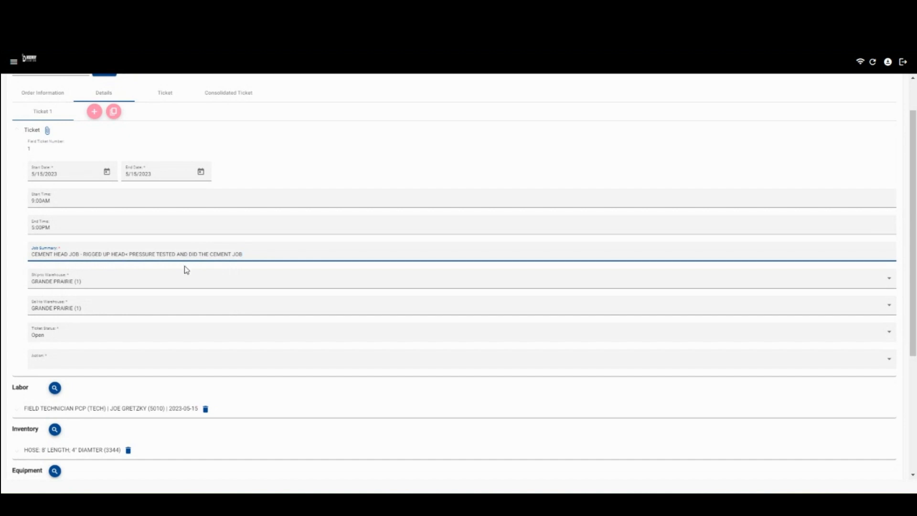
click(15, 135)
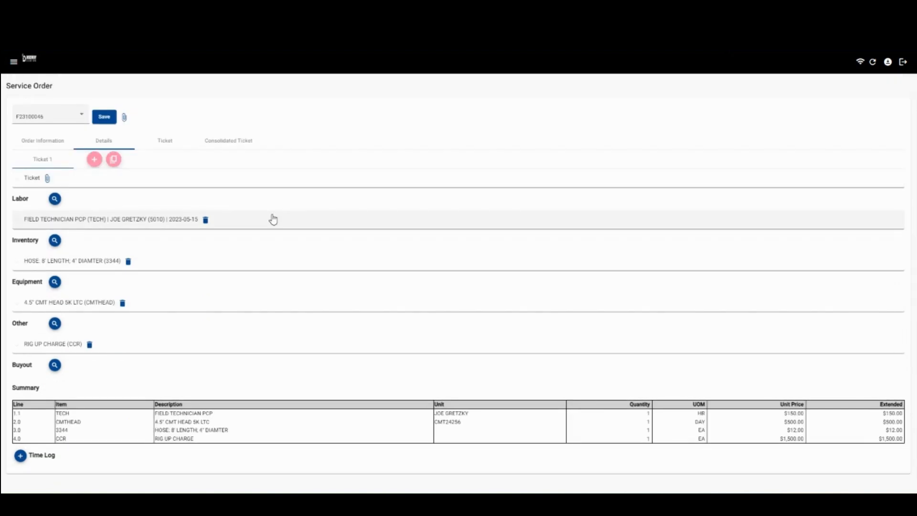
- Set the regular time on the field technician labor line to 8 hours
click(15, 226)
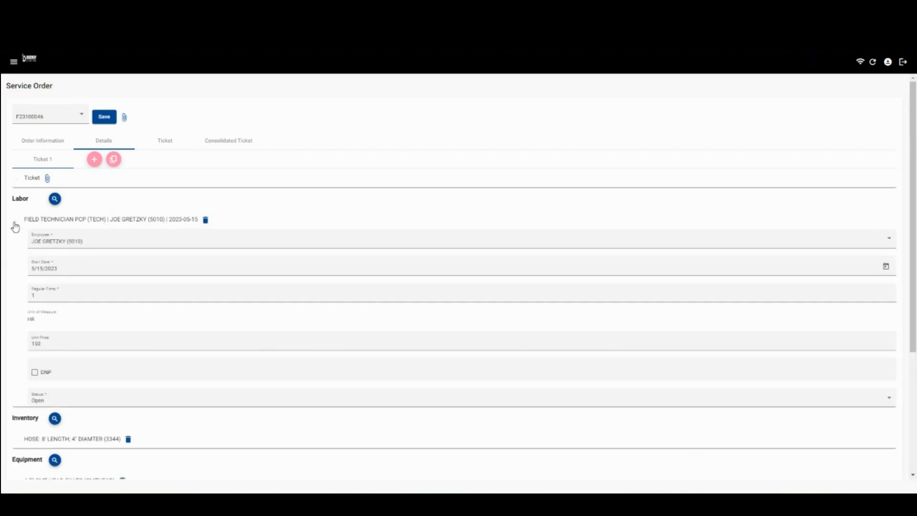
click(39, 302)
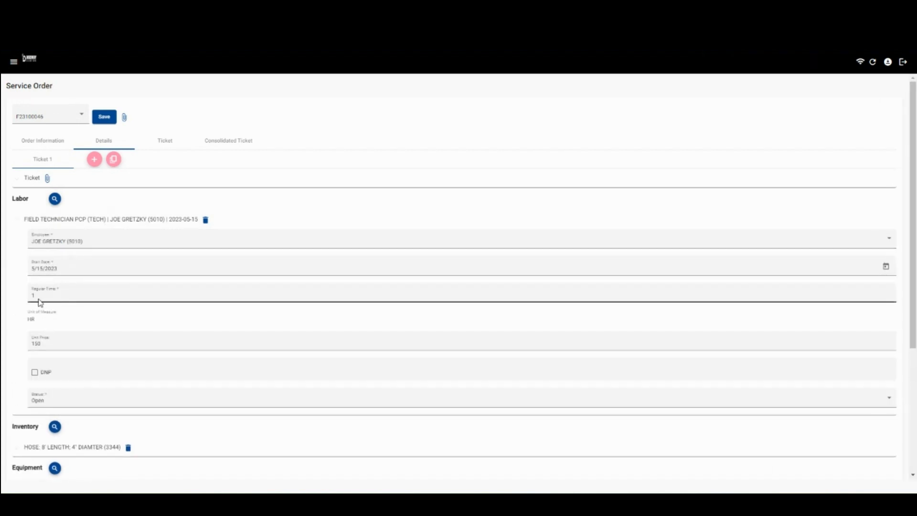
click(40, 302)
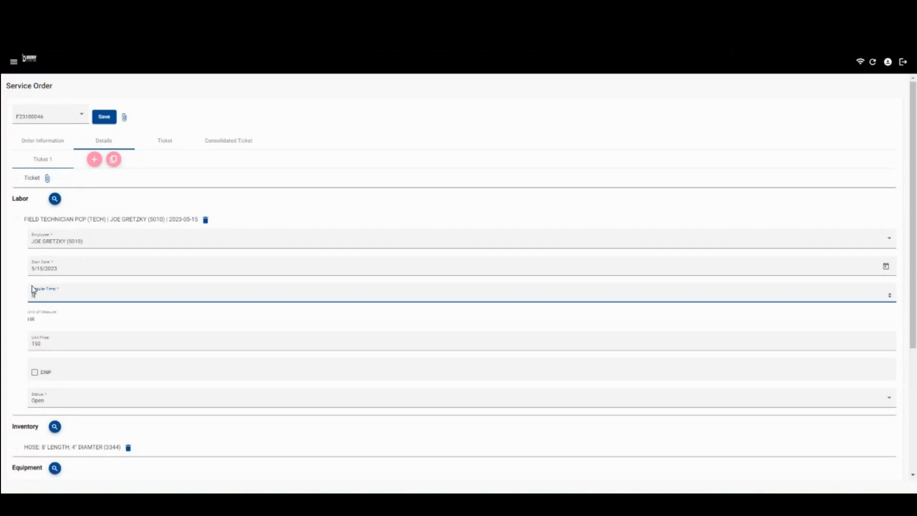
click(18, 222)
- Check the hose line, then add the 2" GATE VALVE (PV11) to the ticket's inventory with a quantity used of 1
click(20, 267)
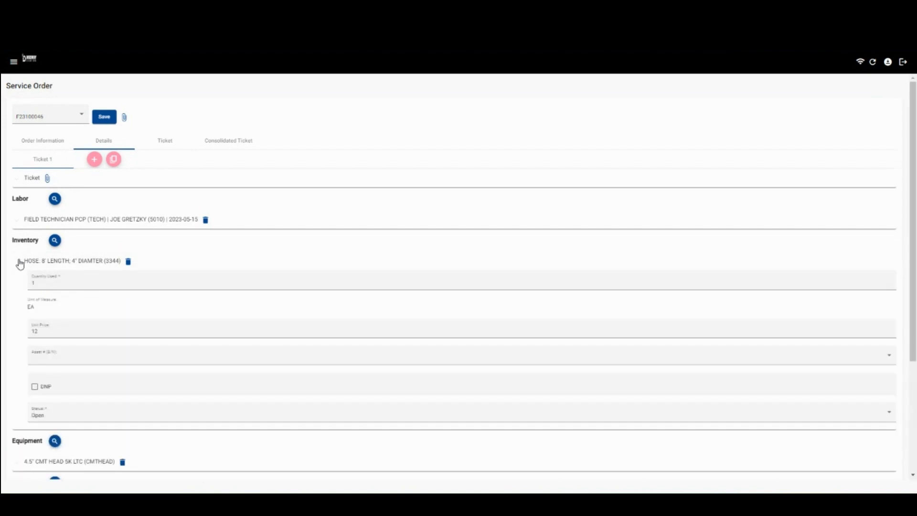
click(19, 264)
click(54, 240)
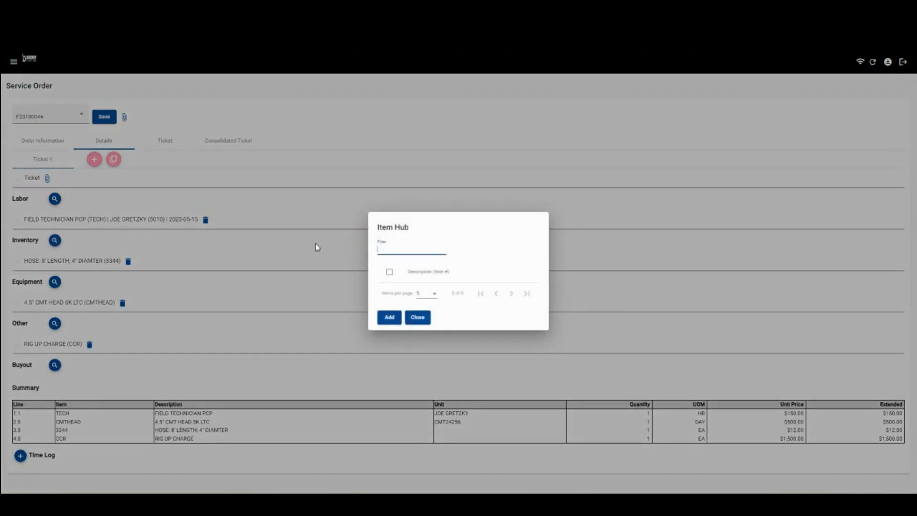
text(PV11)
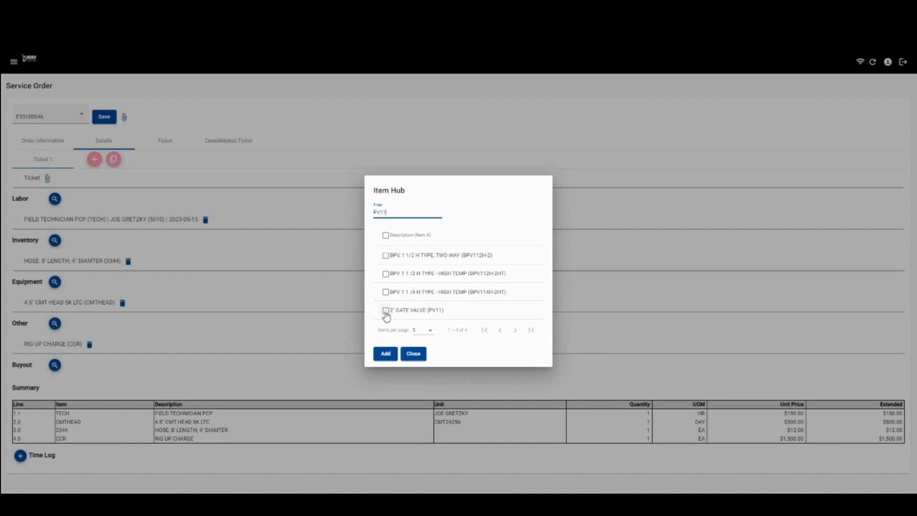
click(385, 312)
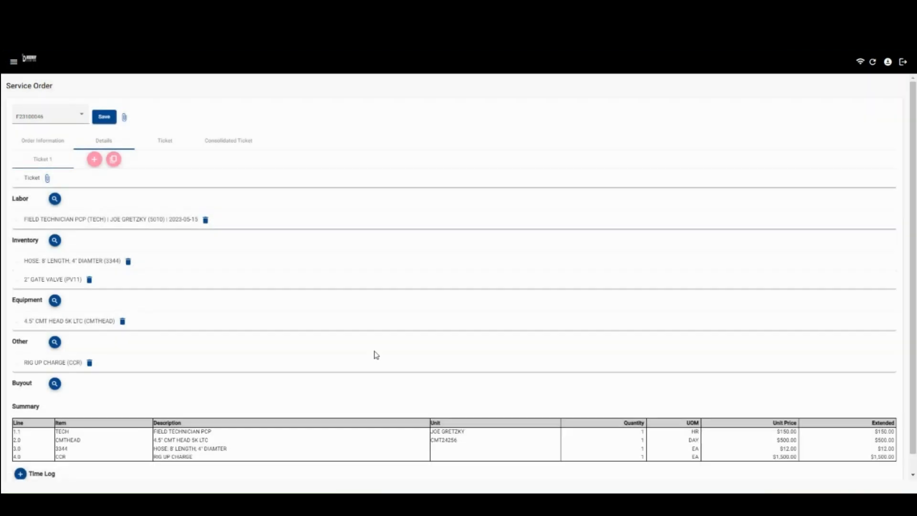
click(388, 356)
click(17, 280)
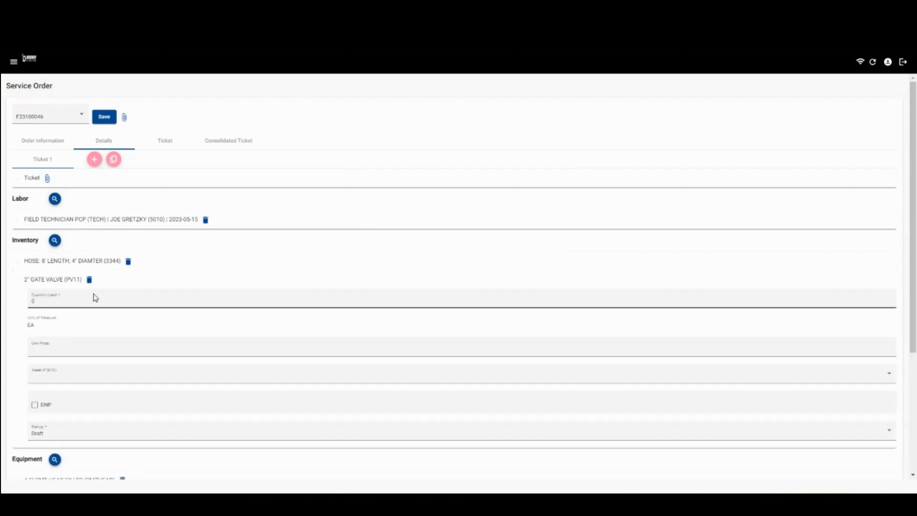
click(17, 284)
- Select asset CMT24256 for the 4.5" CMT HEAD 5K LTC equipment line and review its time and pricing details
scroll(19, 287, down, 1)
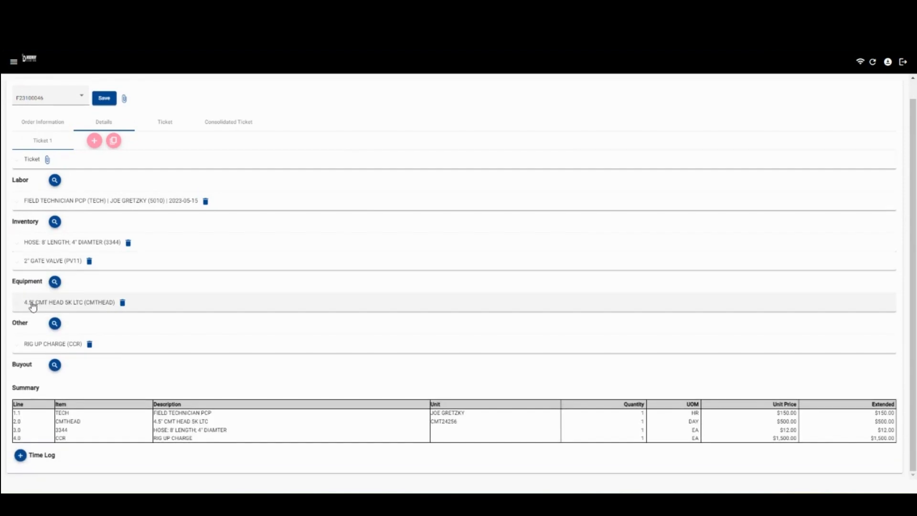
click(28, 305)
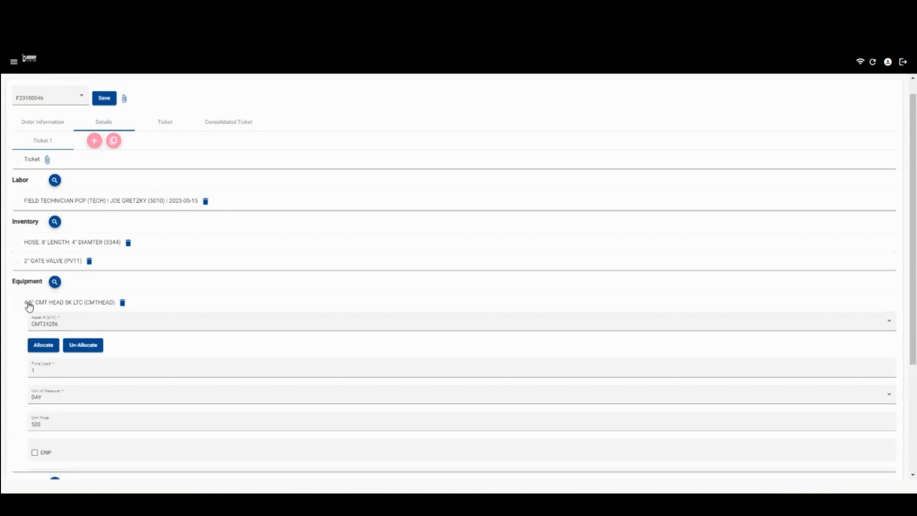
click(76, 328)
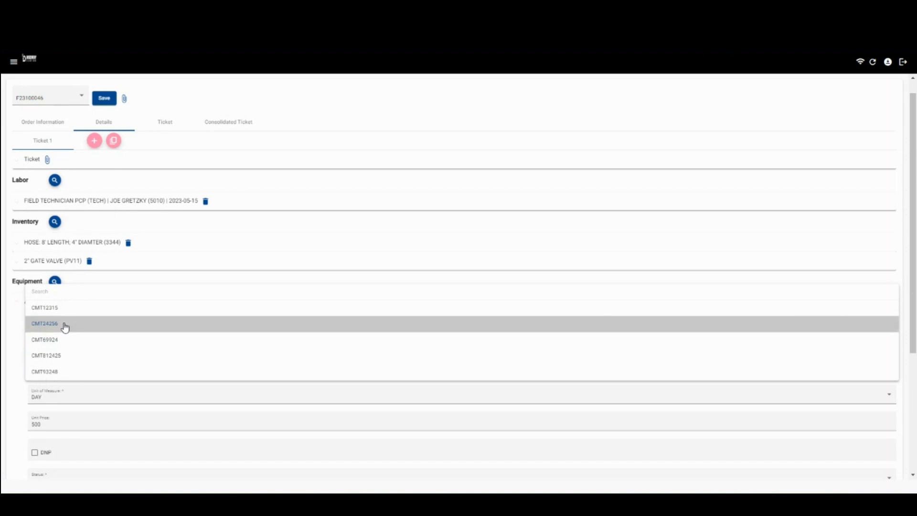
click(65, 327)
scroll(28, 292, down, 1)
scroll(27, 292, down, 1)
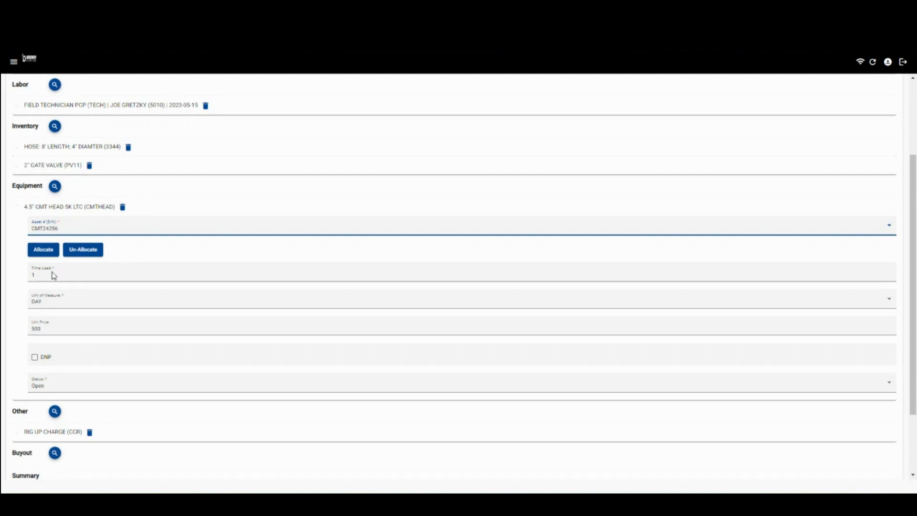
click(16, 208)
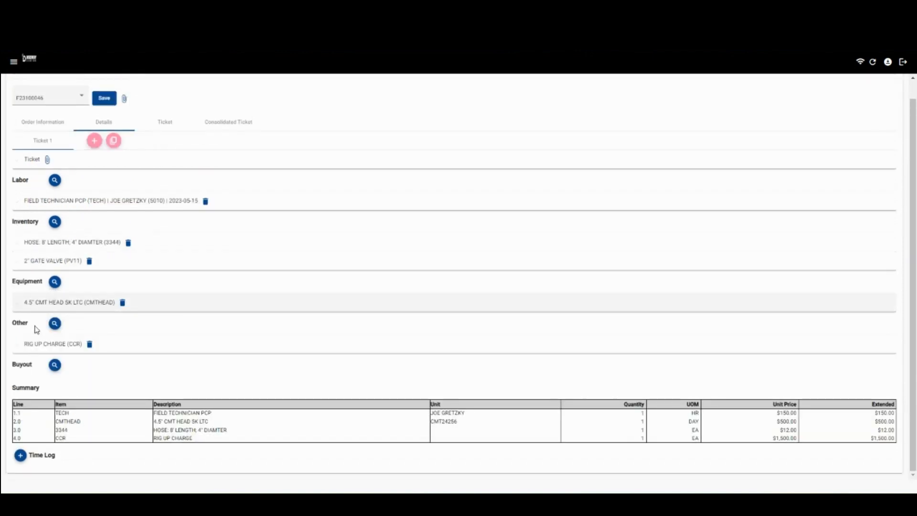
- Review the rig up charge line's quantity and pricing details and save the service order
click(20, 346)
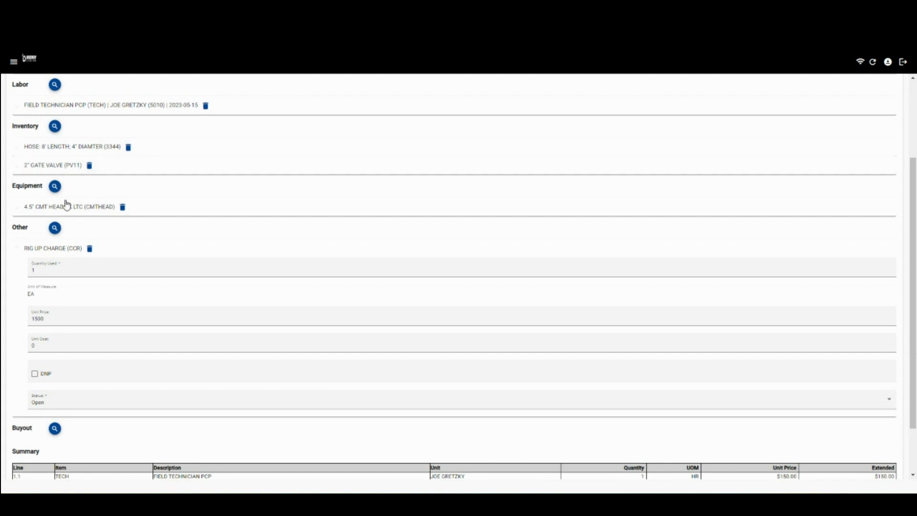
click(19, 248)
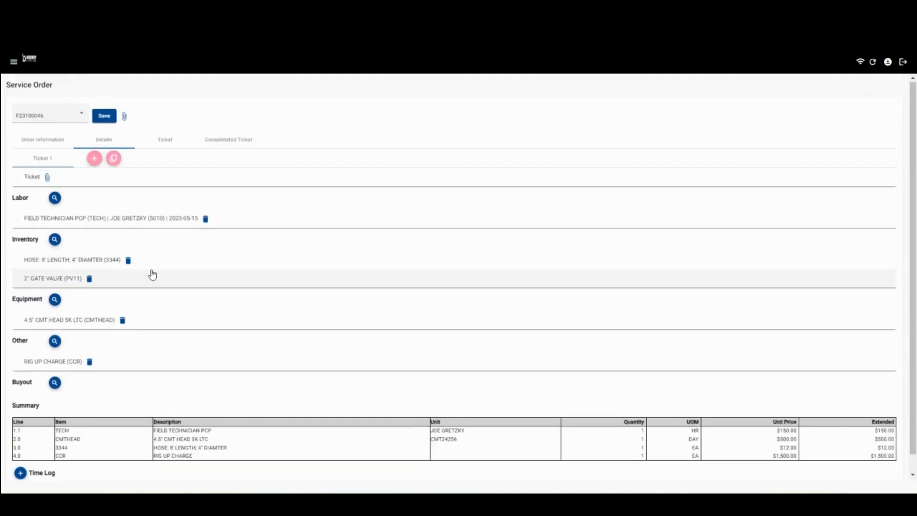
click(114, 122)
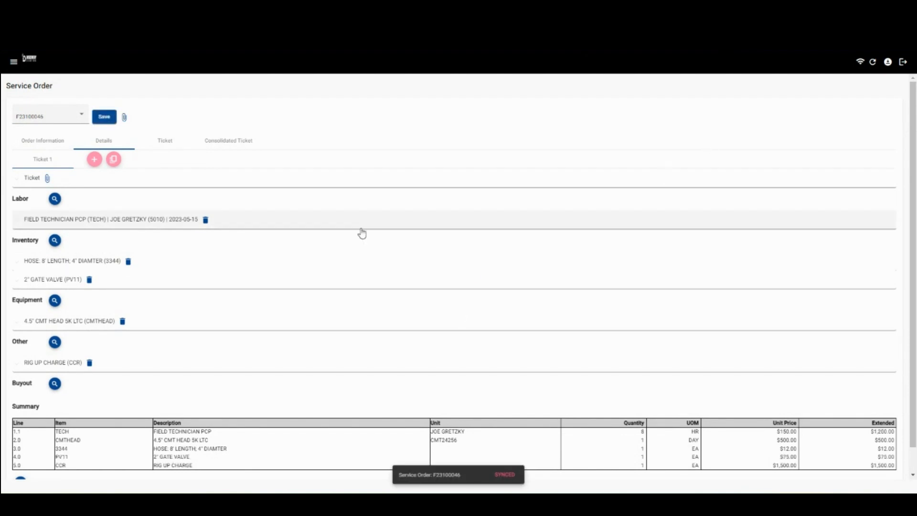
- Review the field ticket preview for Ticket 1 and approve it with the signer's name and a hand-drawn signature
scroll(363, 233, down, 1)
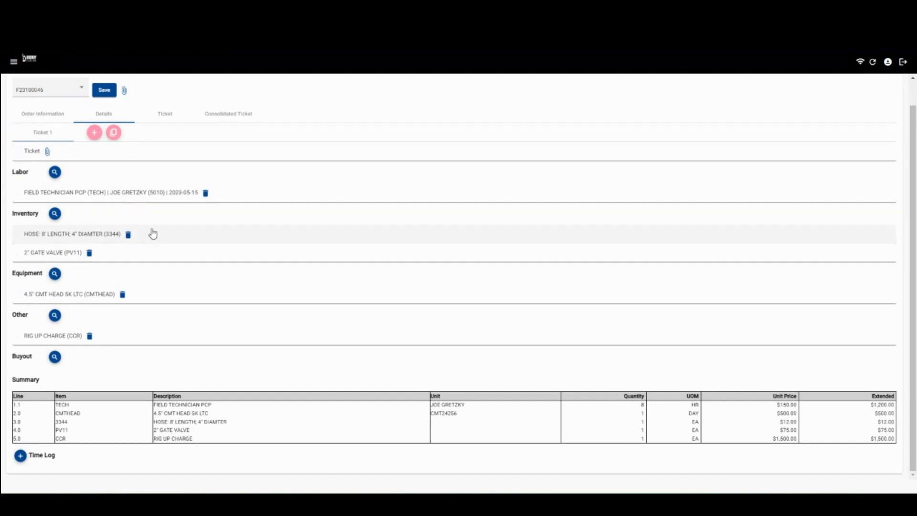
click(163, 117)
scroll(471, 222, down, 1)
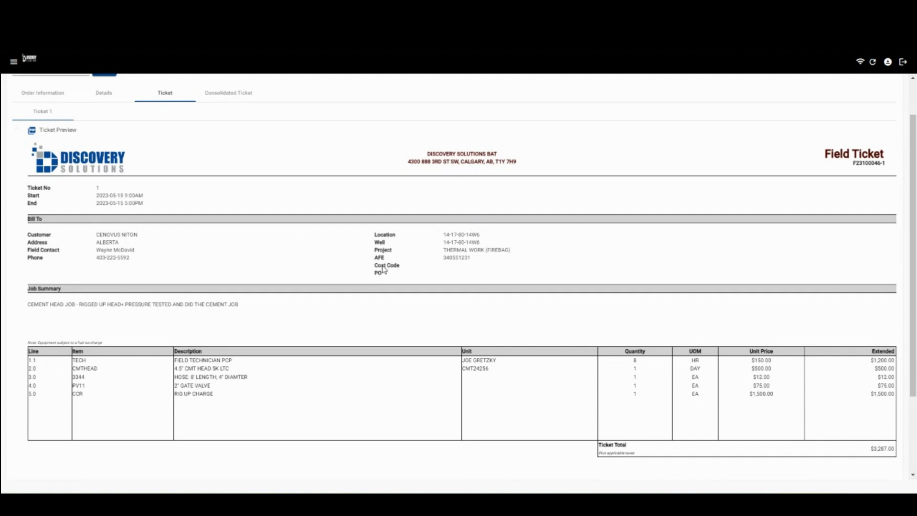
scroll(595, 249, down, 1)
scroll(503, 198, down, 1)
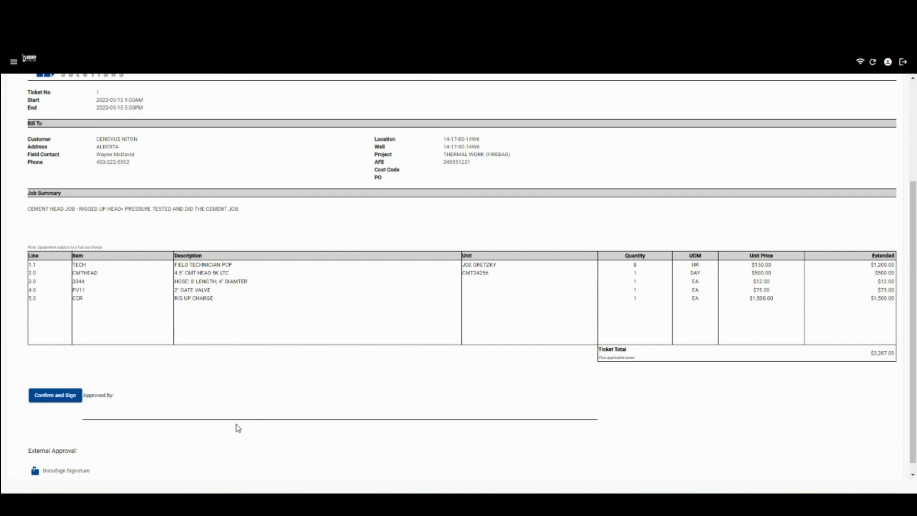
click(50, 399)
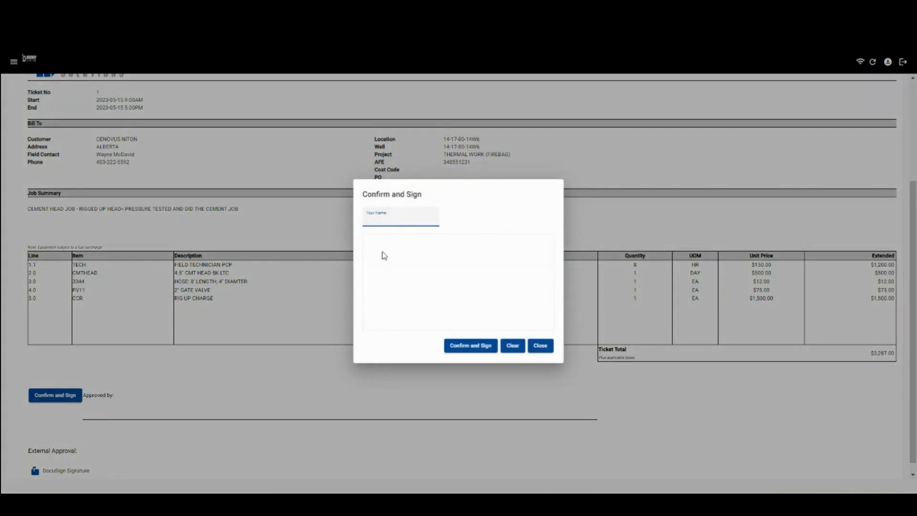
text(Wayne G)
mouse_move(410, 271)
mouse_down()
mouse_move(395, 293)
mouse_move(524, 282)
mouse_up()
drag(407, 243, 438, 274)
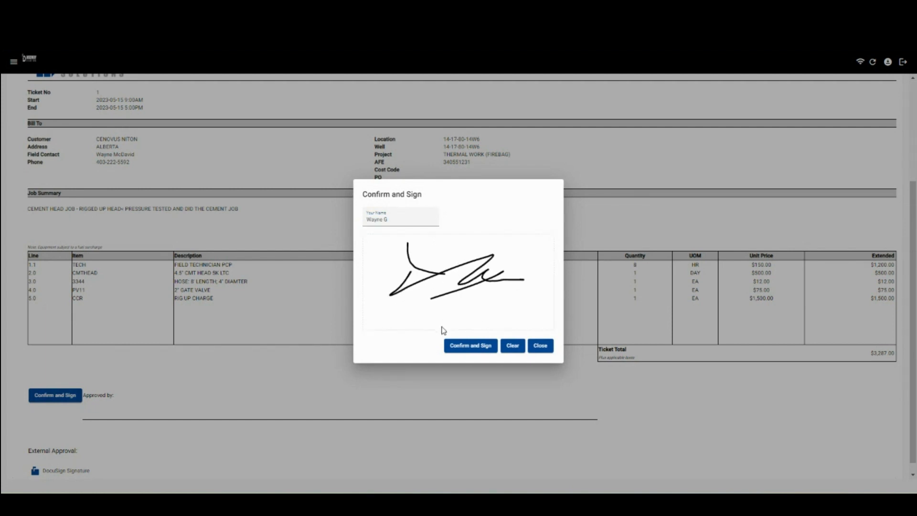
click(461, 346)
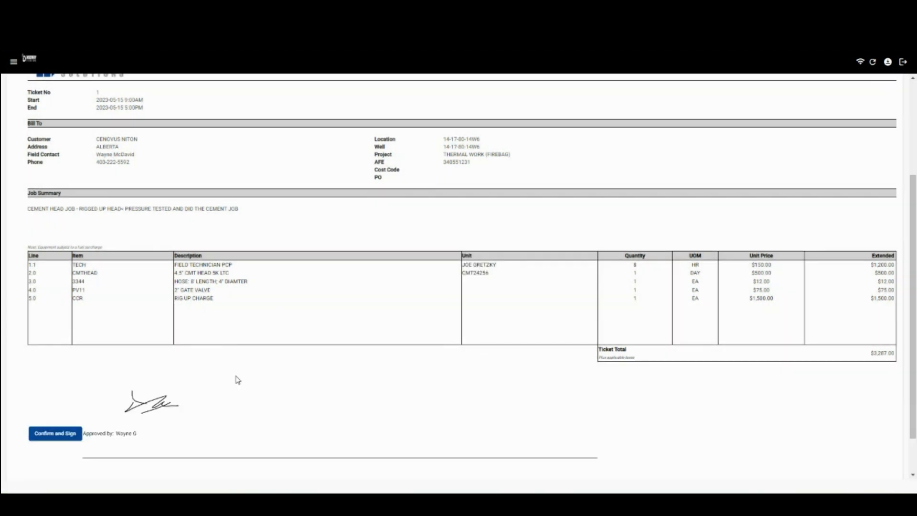
- Look over the signed Ticket 1, download its ticket preview as a PDF and open the downloaded file in Adobe Acrobat
scroll(237, 380, down, 1)
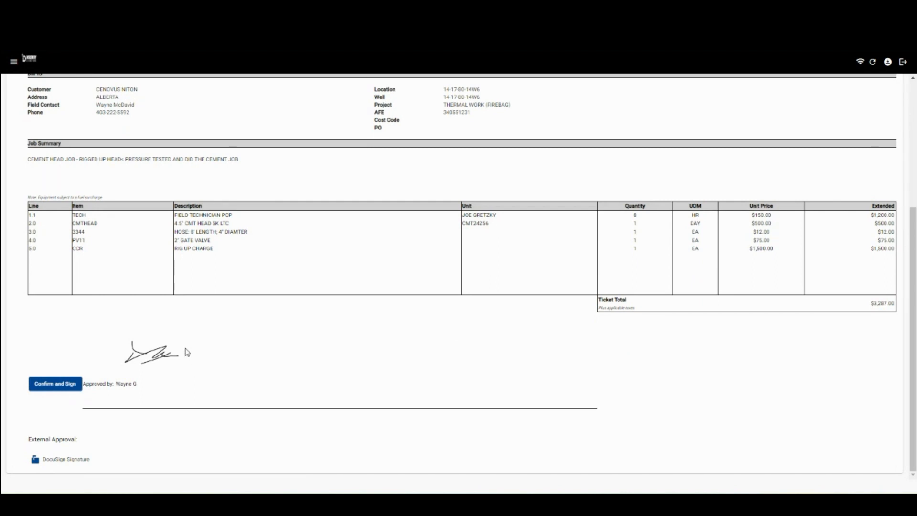
scroll(184, 347, up, 1)
scroll(184, 347, up, 3)
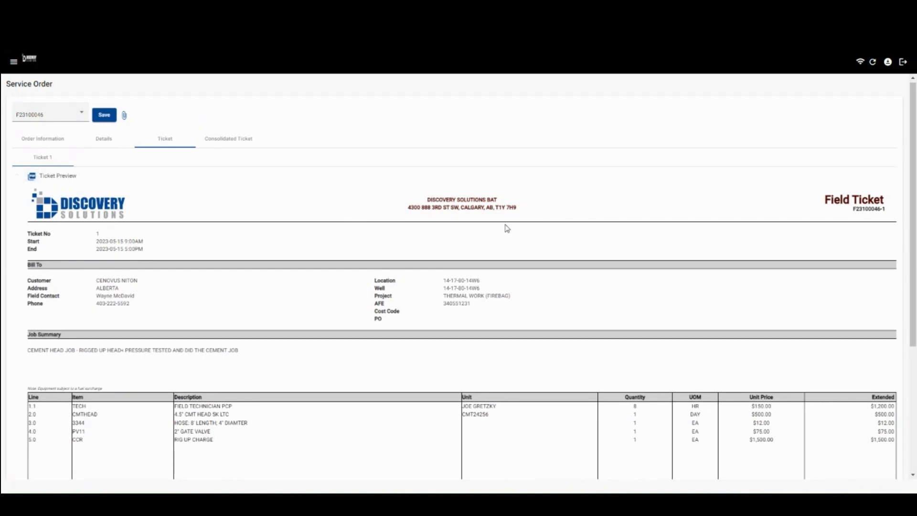
click(34, 477)
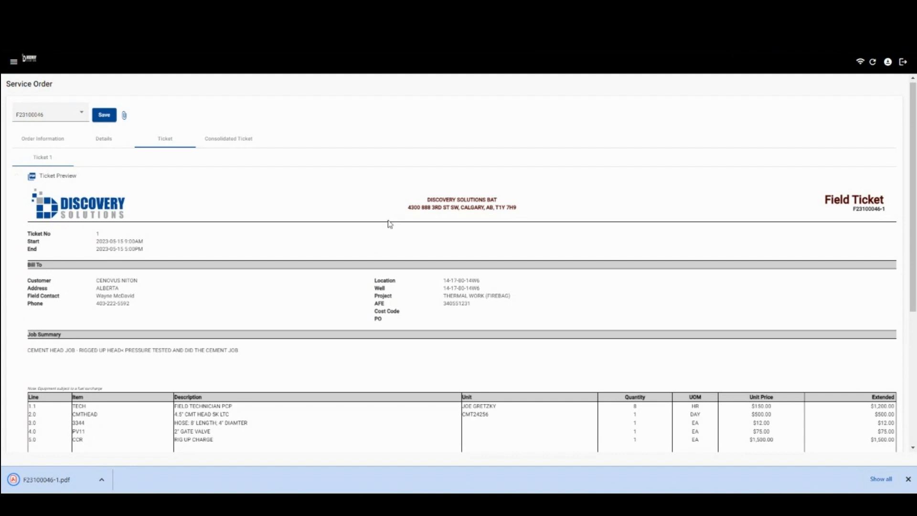
click(45, 480)
click(59, 477)
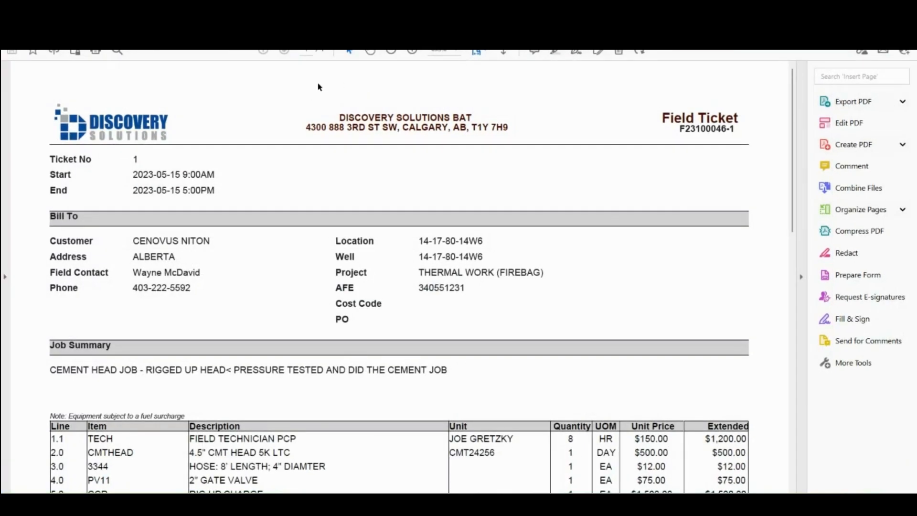
- Zoom out the field ticket PDF to fit the whole page and check its line items, ticket total and approval signature
click(392, 51)
click(392, 52)
click(392, 52)
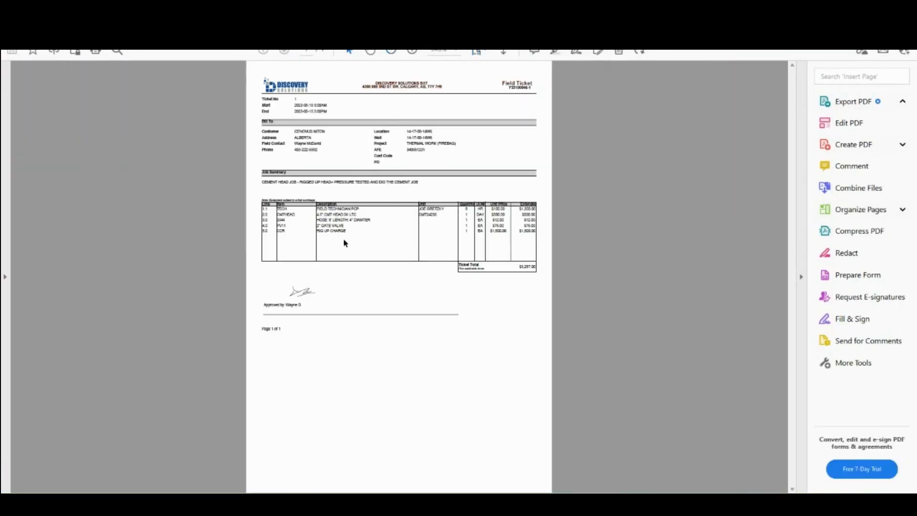
click(550, 274)
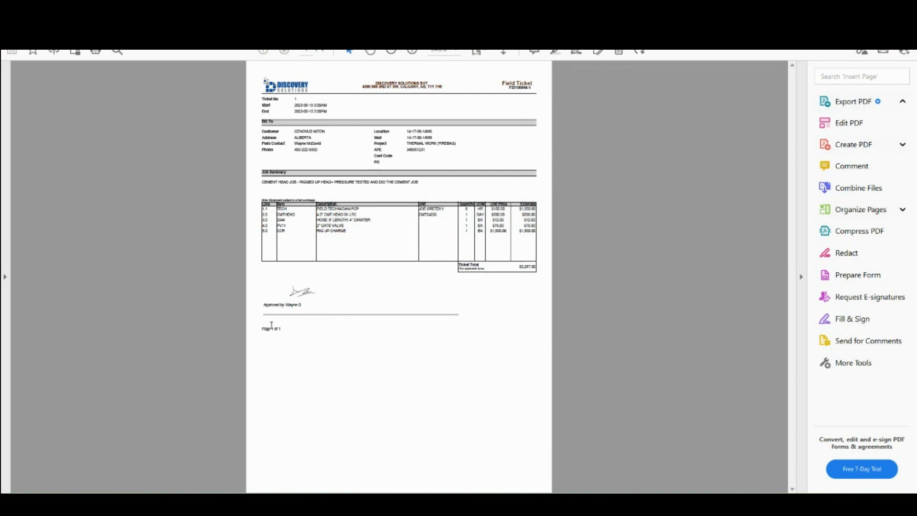